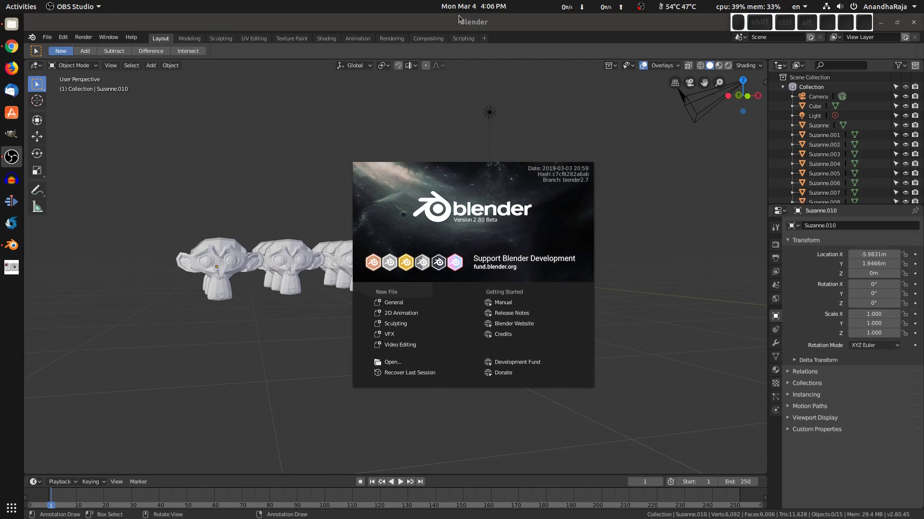
Close the splash screen and try selecting individual monkeys in the overlapping first column of the grid
click(543, 181)
middle_drag(544, 181, 529, 206)
click(206, 264)
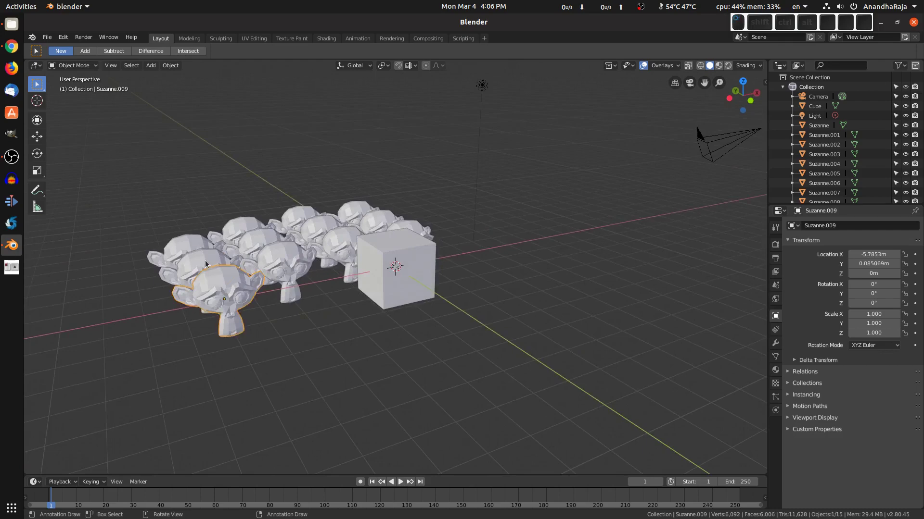
click(205, 261)
click(185, 242)
click(200, 264)
click(214, 282)
mouse_move(327, 306)
middle_down()
mouse_move(330, 344)
mouse_move(331, 305)
mouse_move(354, 315)
mouse_move(340, 319)
middle_up()
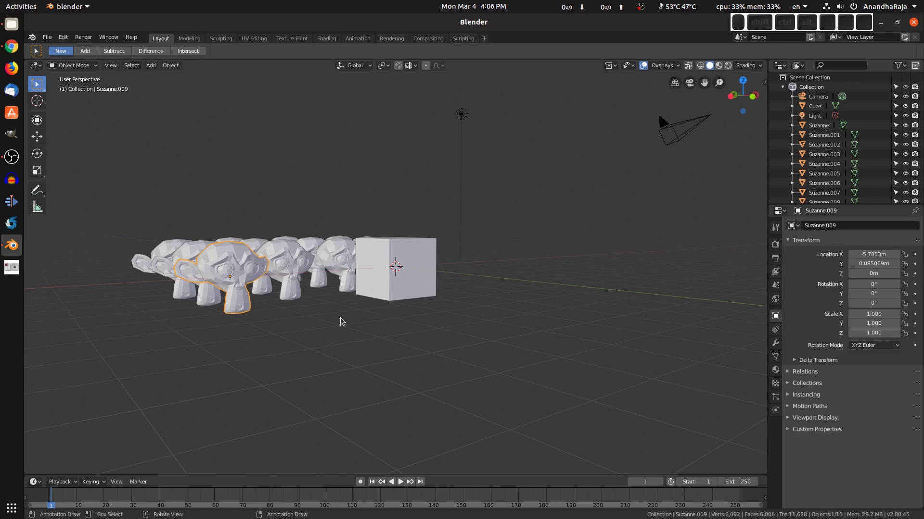
middle_drag(340, 322, 282, 313)
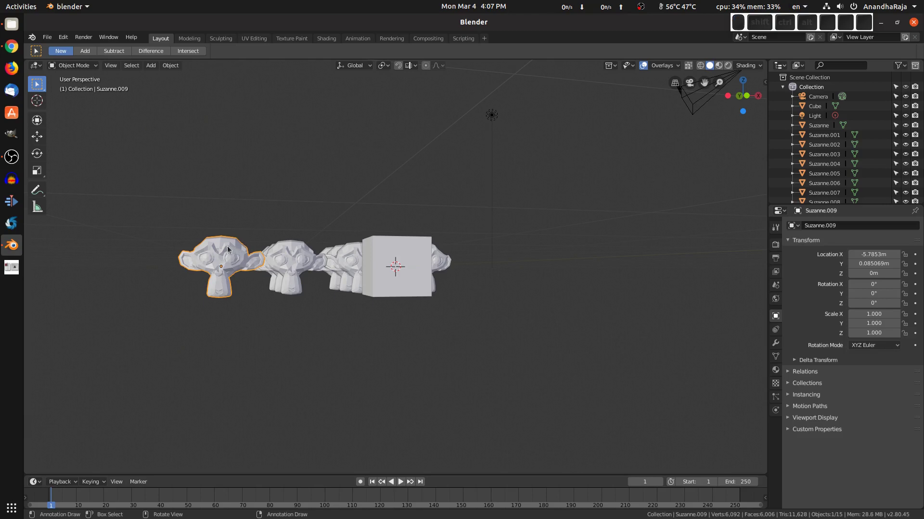
Try picking monkeys hidden behind the front row in solid shading, viewed from a low front angle
click(207, 222)
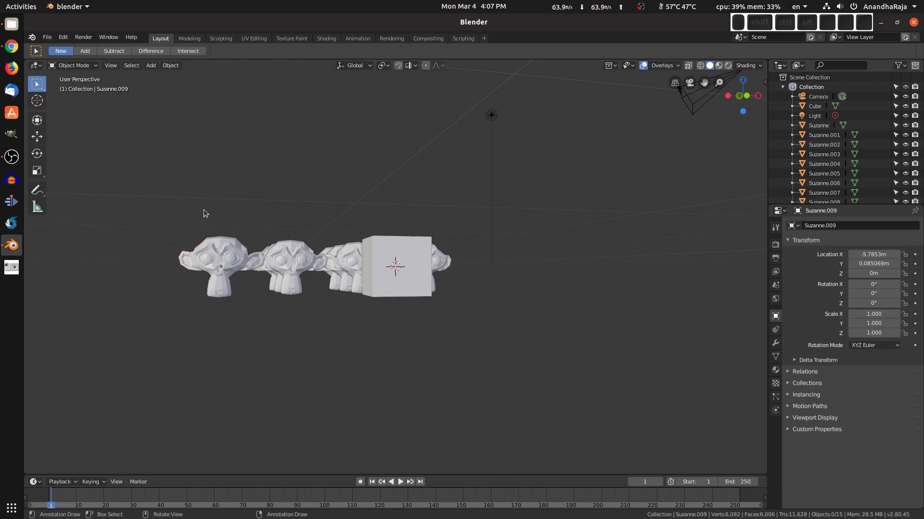
click(233, 274)
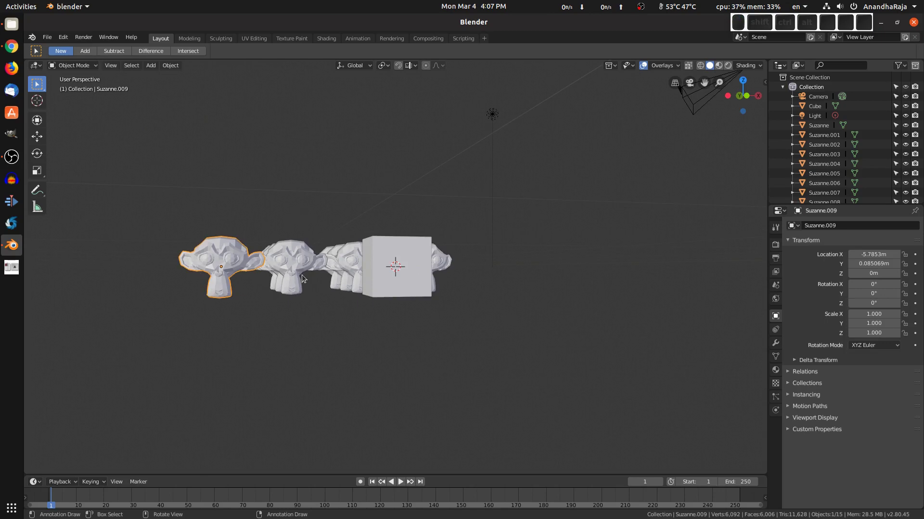
click(288, 265)
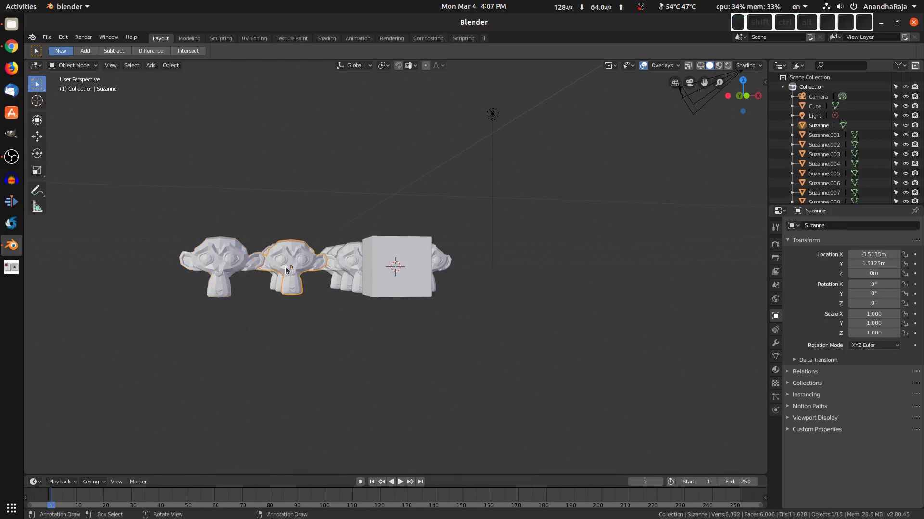
click(276, 278)
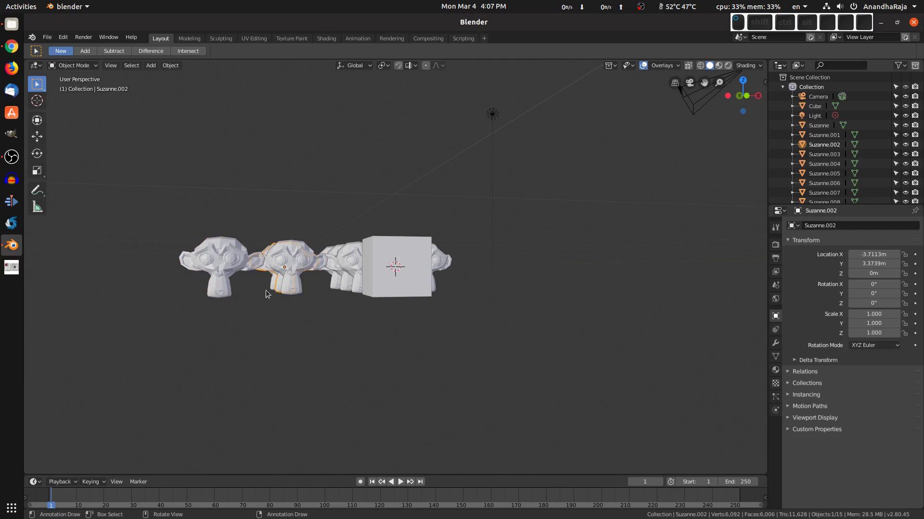
click(272, 283)
middle_drag(449, 287, 339, 350)
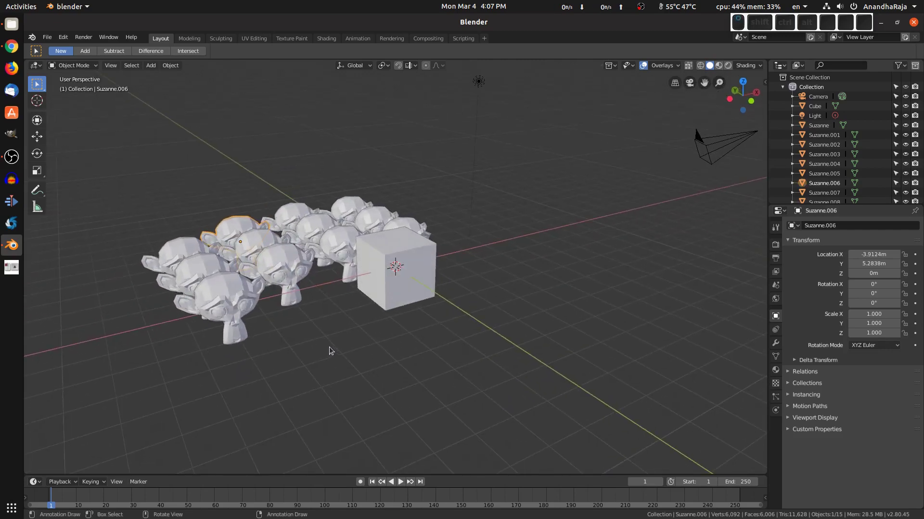
middle_drag(348, 332, 328, 297)
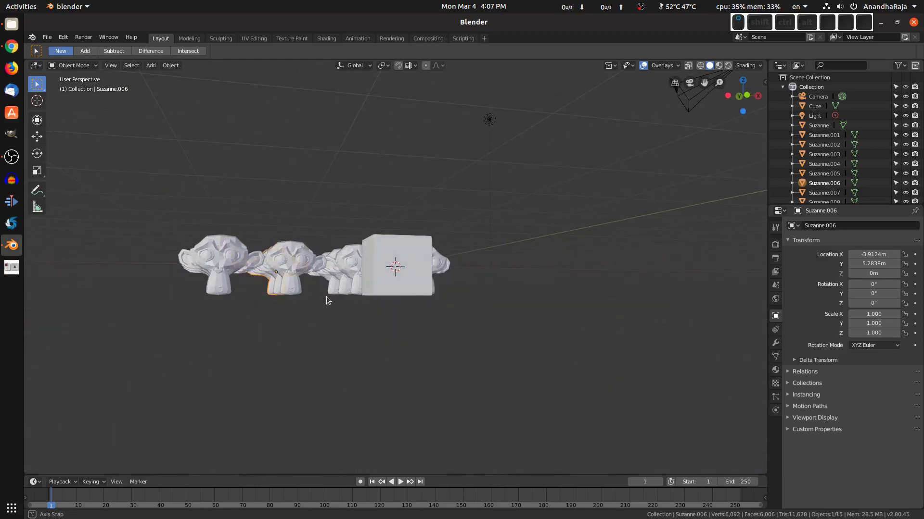
click(222, 263)
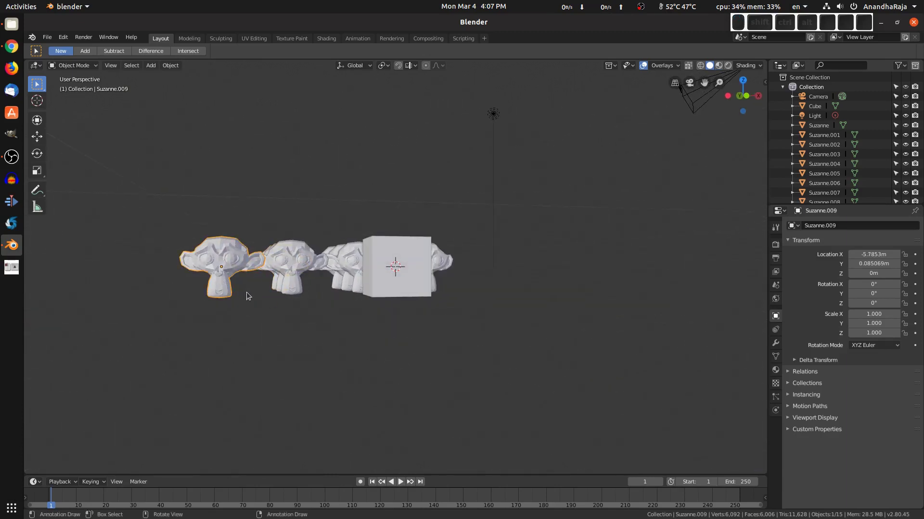
Select the rearmost hidden monkey of the first column in wireframe shading and return to solid shading
key(z)
click(187, 295)
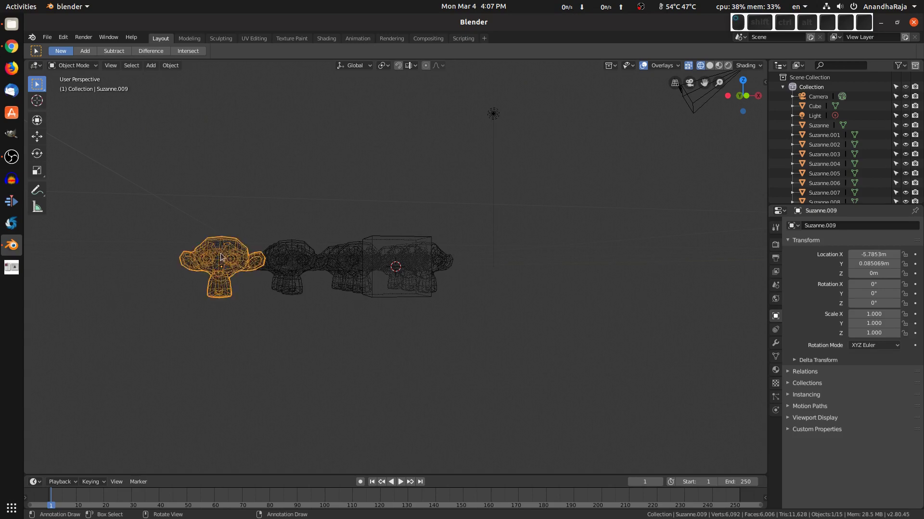
click(218, 268)
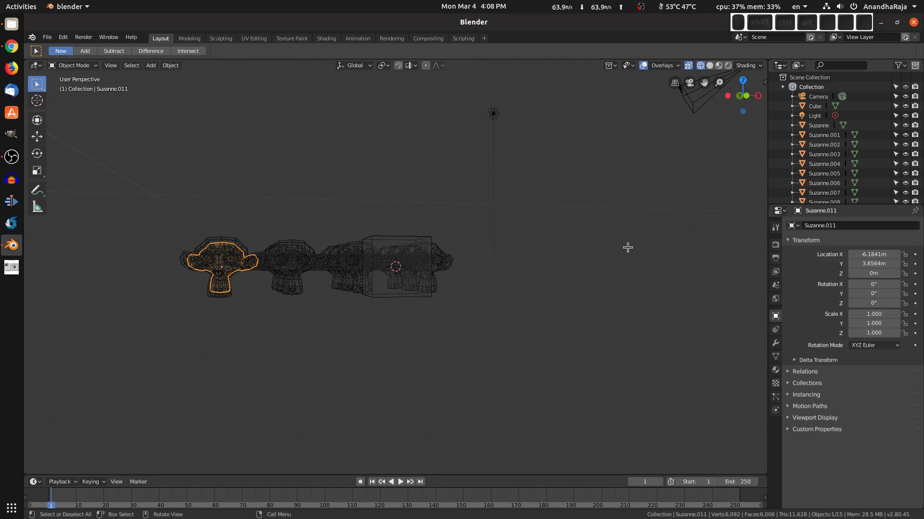
key(z)
click(685, 247)
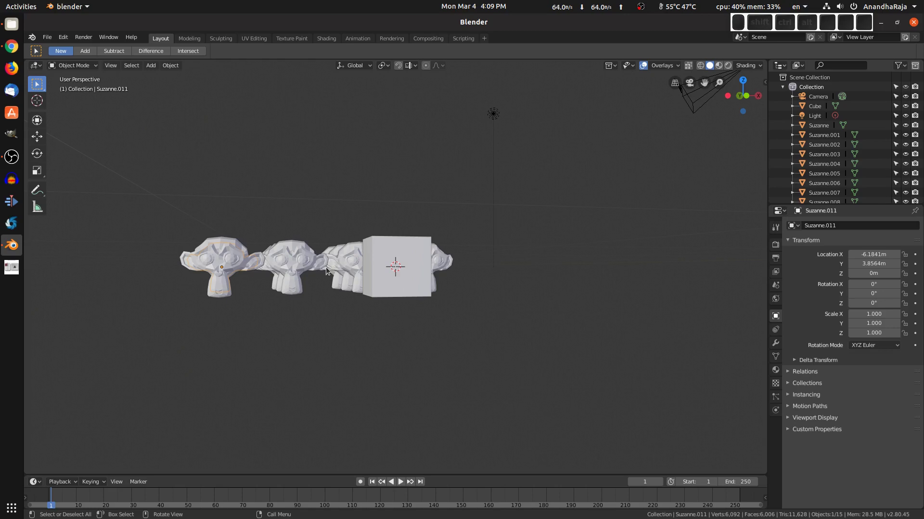
Show the viewport in wireframe shading and set the wireframe color mode to Object
key(z)
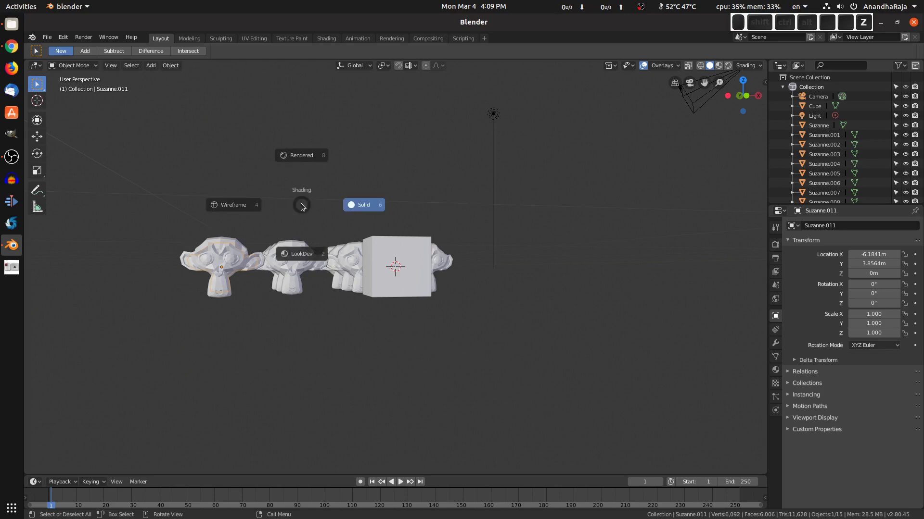
click(288, 205)
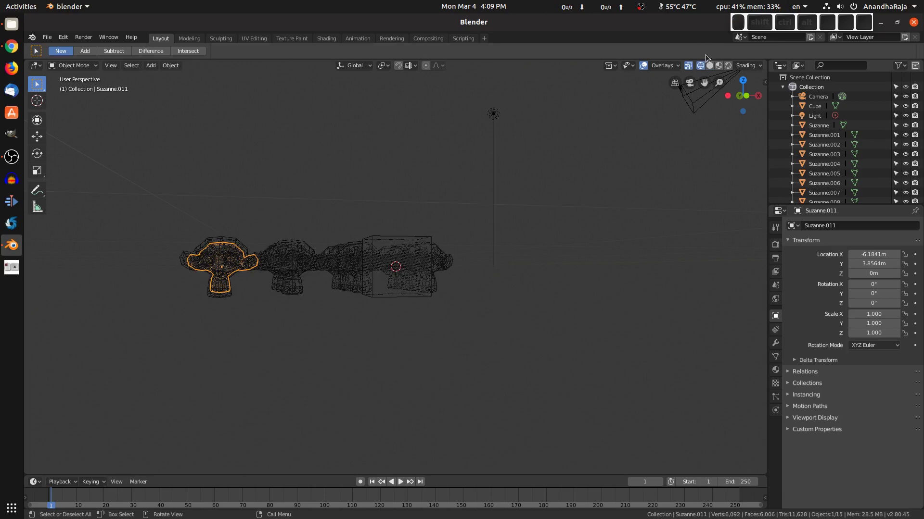
click(748, 66)
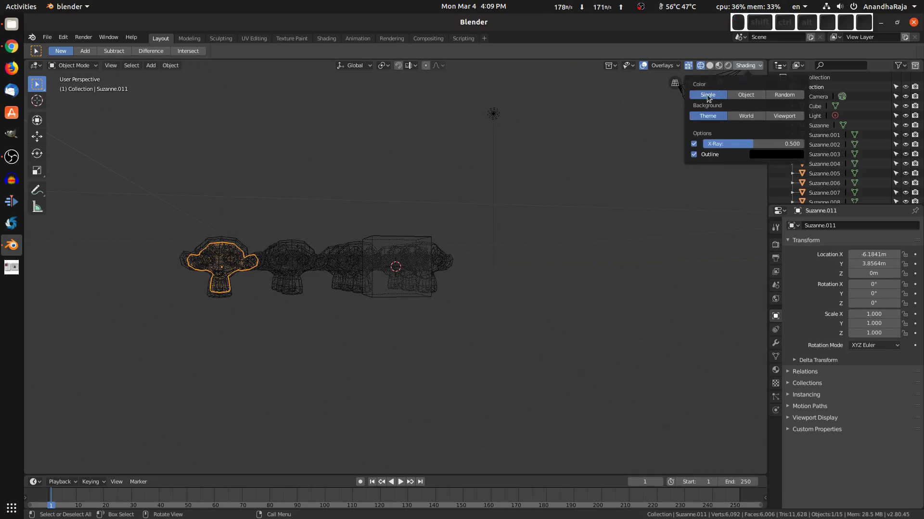
click(746, 94)
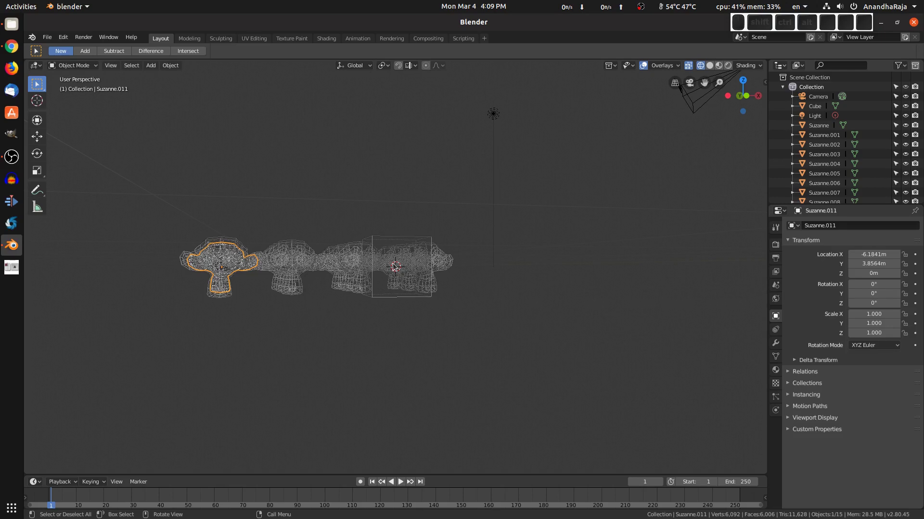
Select the front monkey of the second column (Suzanne) and set its viewport display color to blue
middle_drag(393, 266, 426, 305)
click(271, 280)
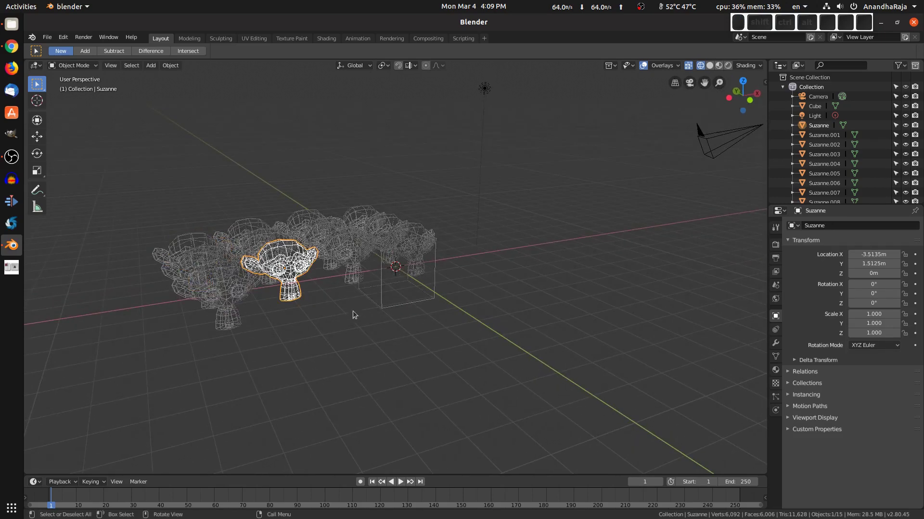
middle_drag(353, 312, 348, 329)
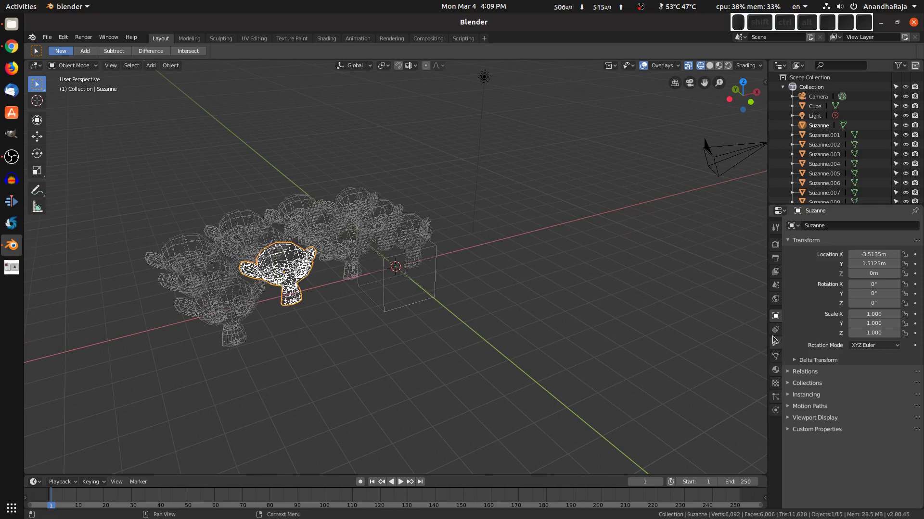
click(789, 415)
click(875, 487)
drag(878, 381, 885, 358)
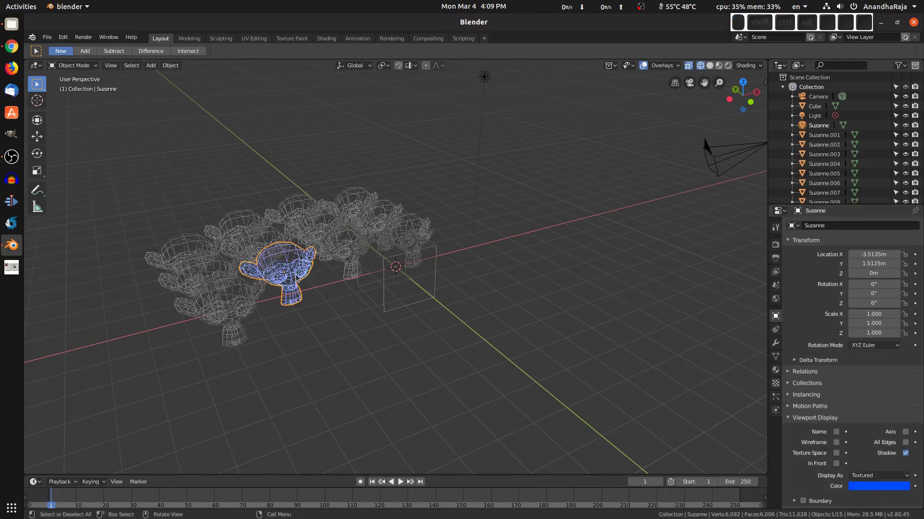
Set the viewport display color of Suzanne.003 to green and of Suzanne.002 to magenta
click(328, 216)
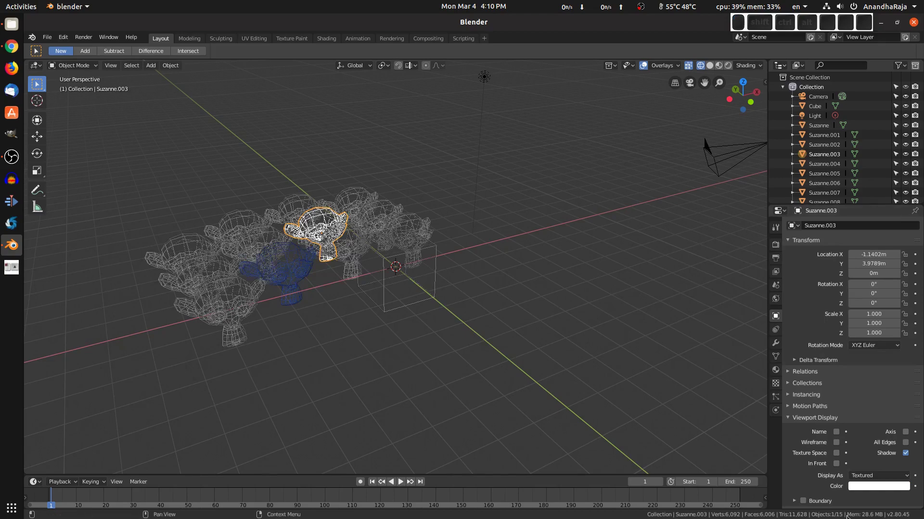
click(882, 486)
drag(852, 382, 826, 369)
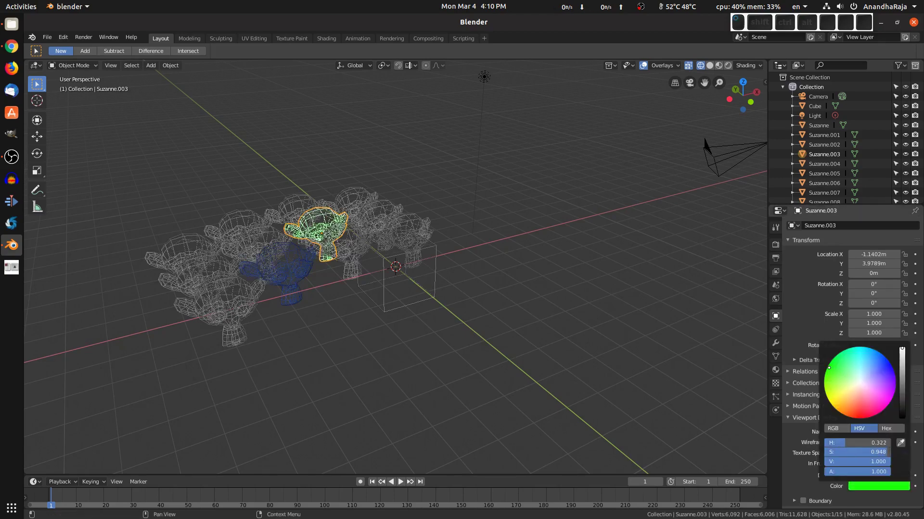
middle_drag(485, 338, 453, 331)
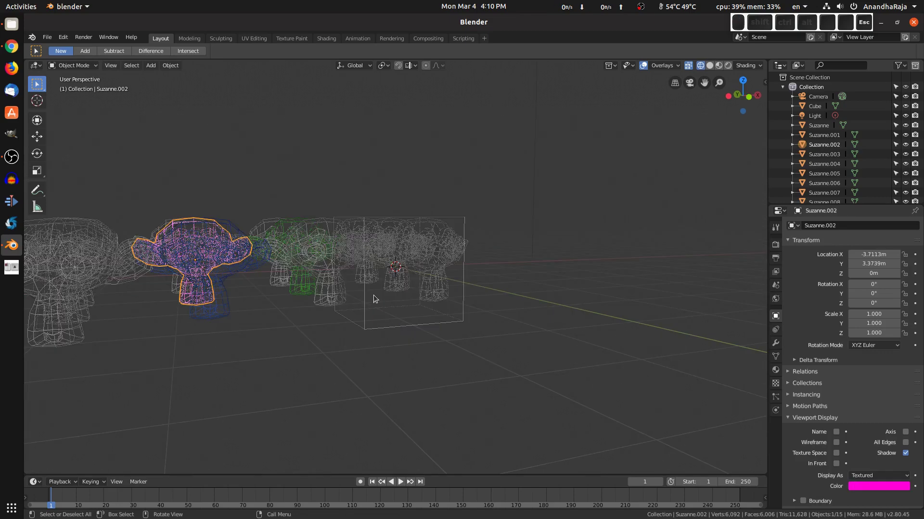
Switch the viewport to solid shading and set its color mode to Object
key(z)
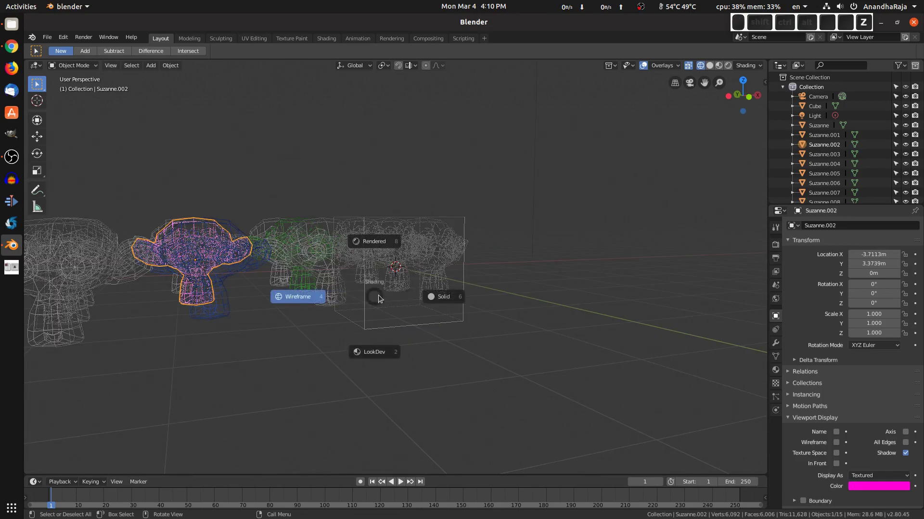
click(426, 293)
scroll(380, 305, down, 5)
middle_drag(388, 317, 374, 343)
scroll(374, 342, up, 3)
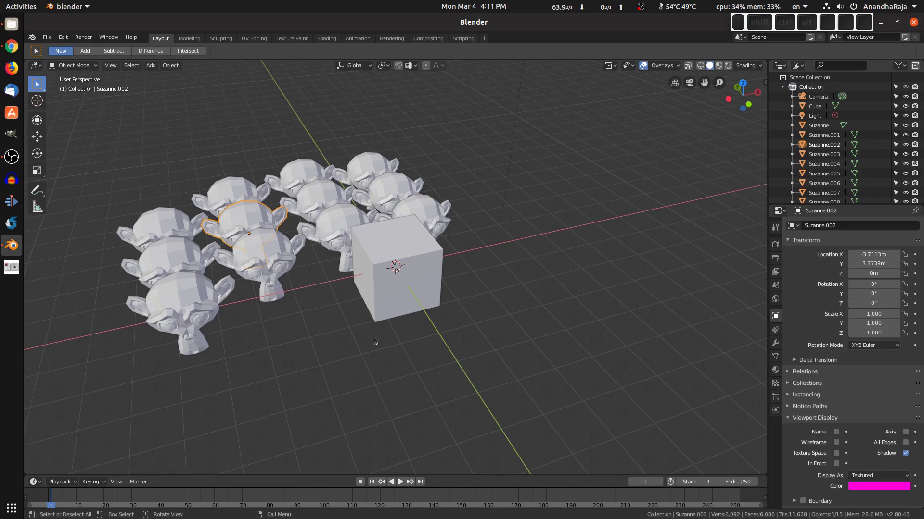
click(749, 65)
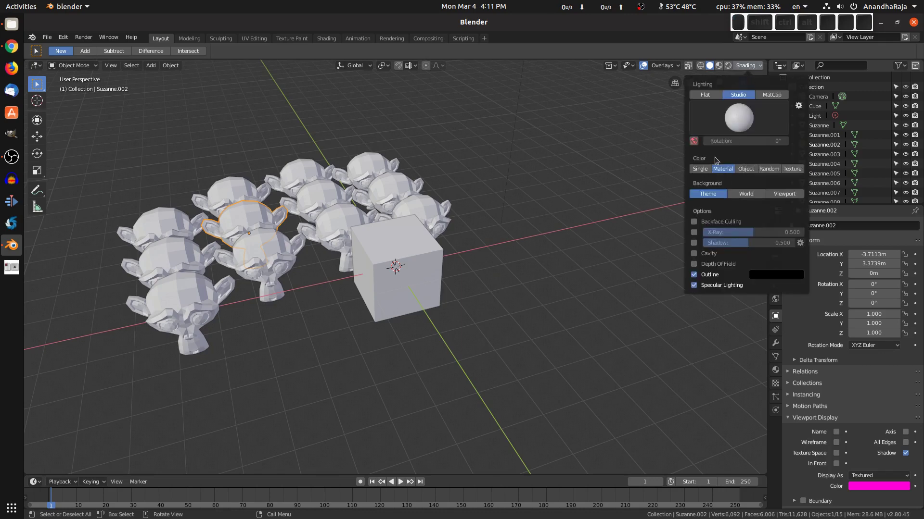
click(745, 169)
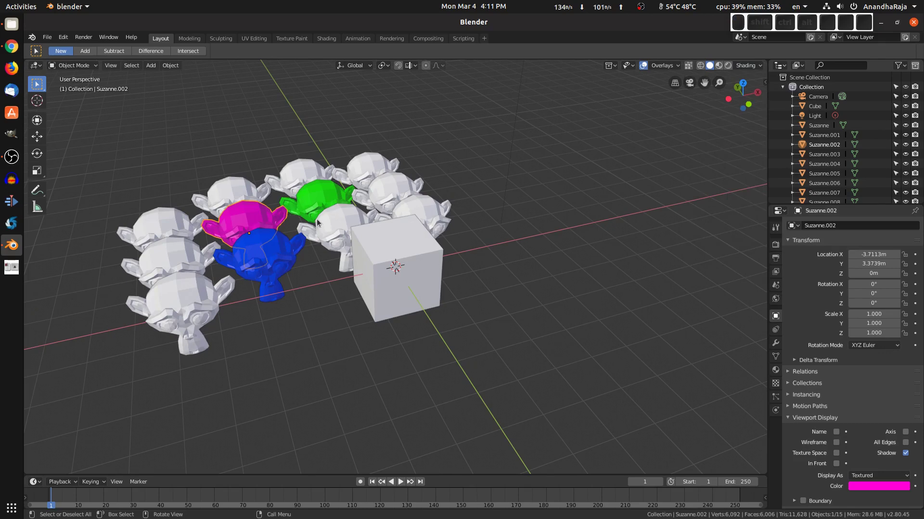
Compare the per-object colors in wireframe shading against solid shading
key(z)
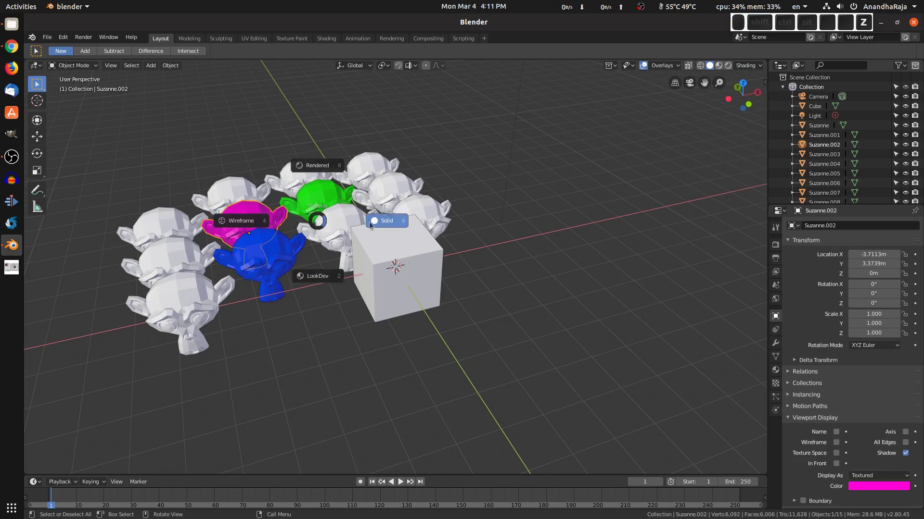
click(263, 221)
key(z)
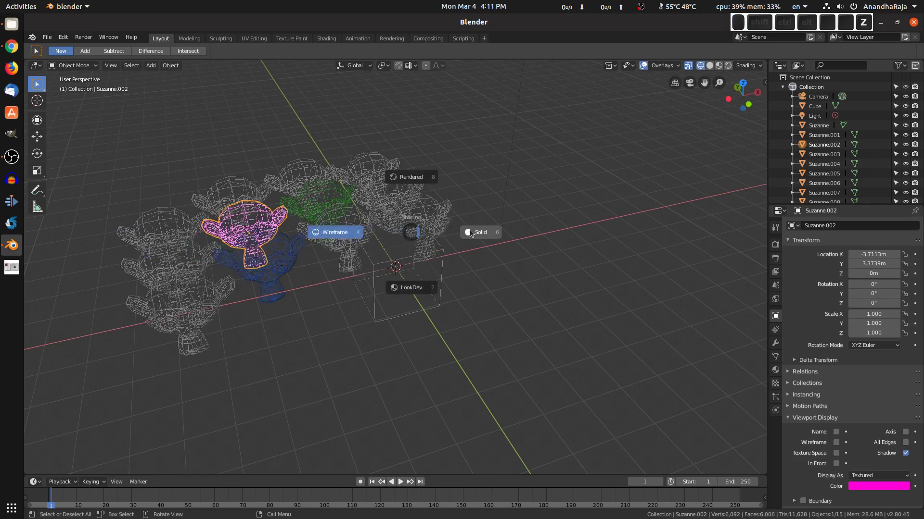
click(470, 234)
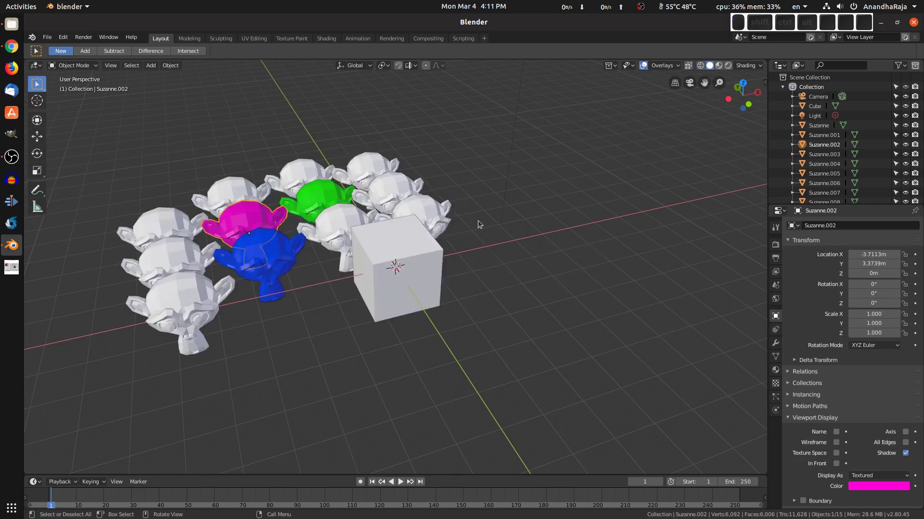
Switch to wireframe shading, set its color mode to Random, and deselect all objects
key(z)
click(452, 172)
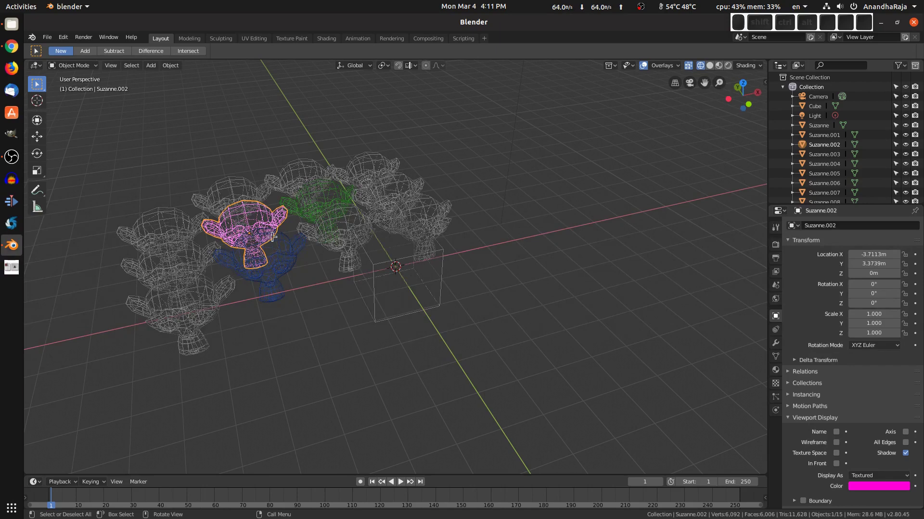
click(756, 66)
click(776, 94)
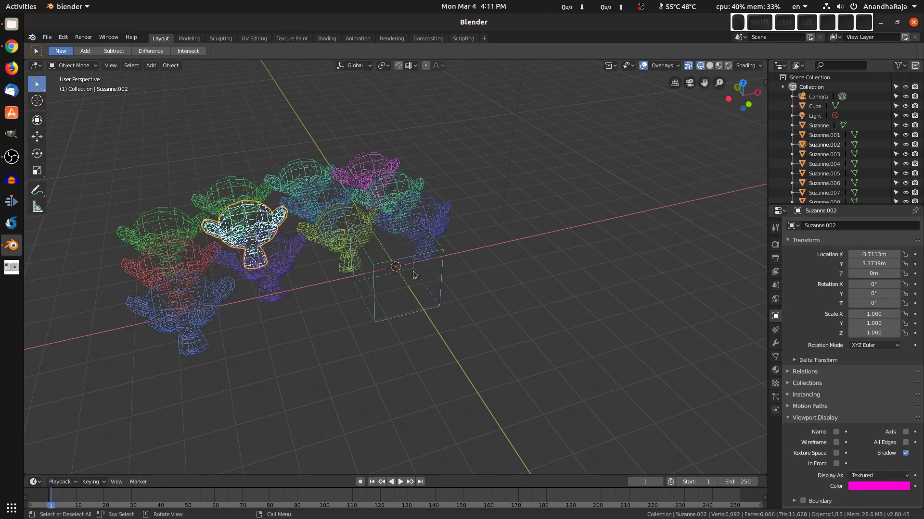
middle_drag(234, 307, 269, 267)
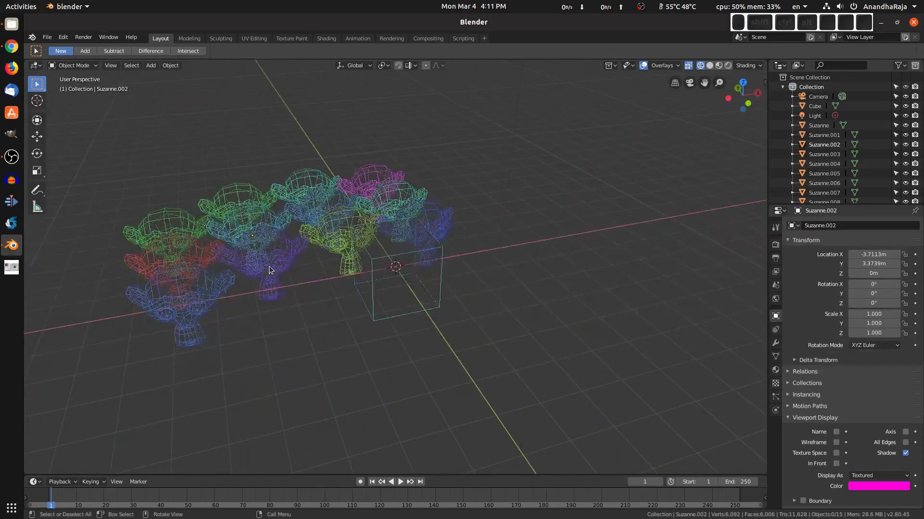
Return to solid shading and set its color mode to Random
key(z)
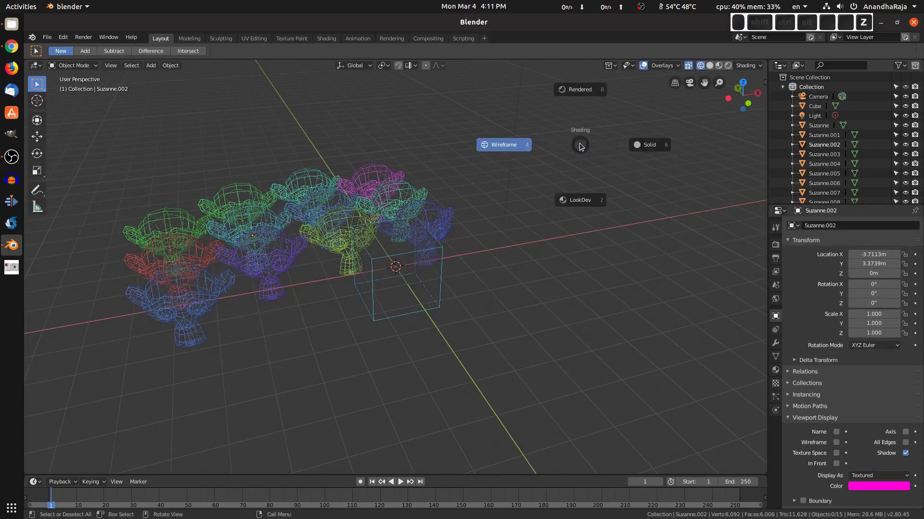
click(648, 149)
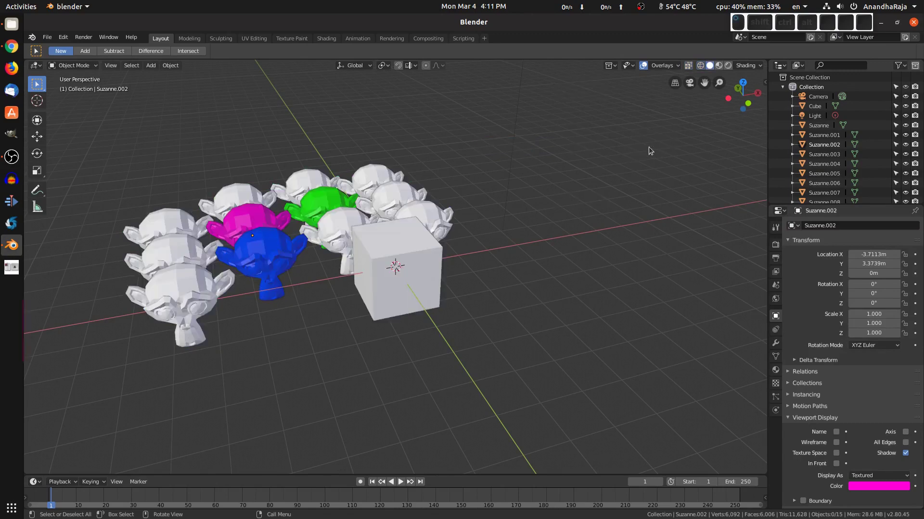
click(747, 66)
click(760, 169)
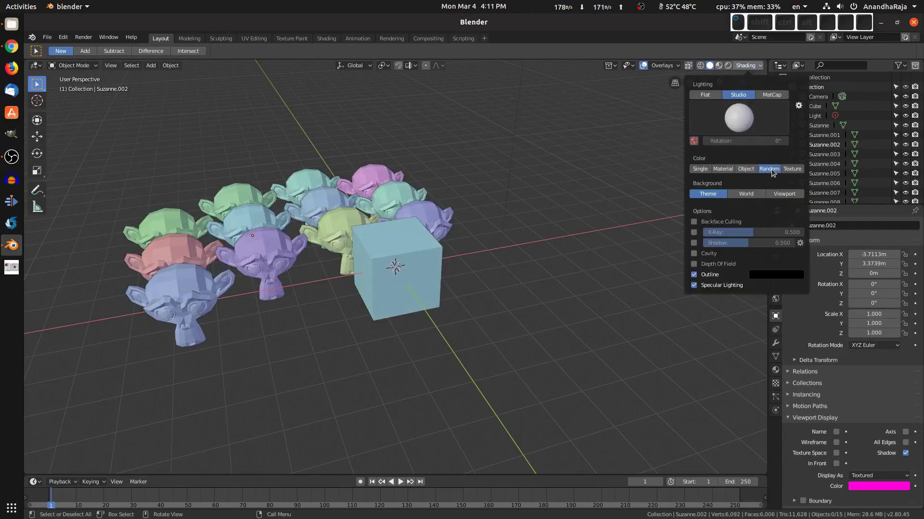
middle_drag(479, 268, 450, 285)
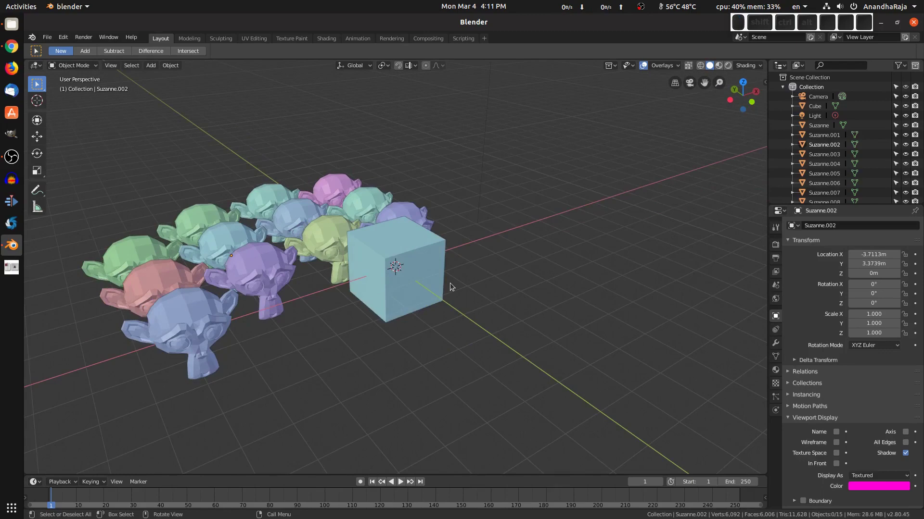